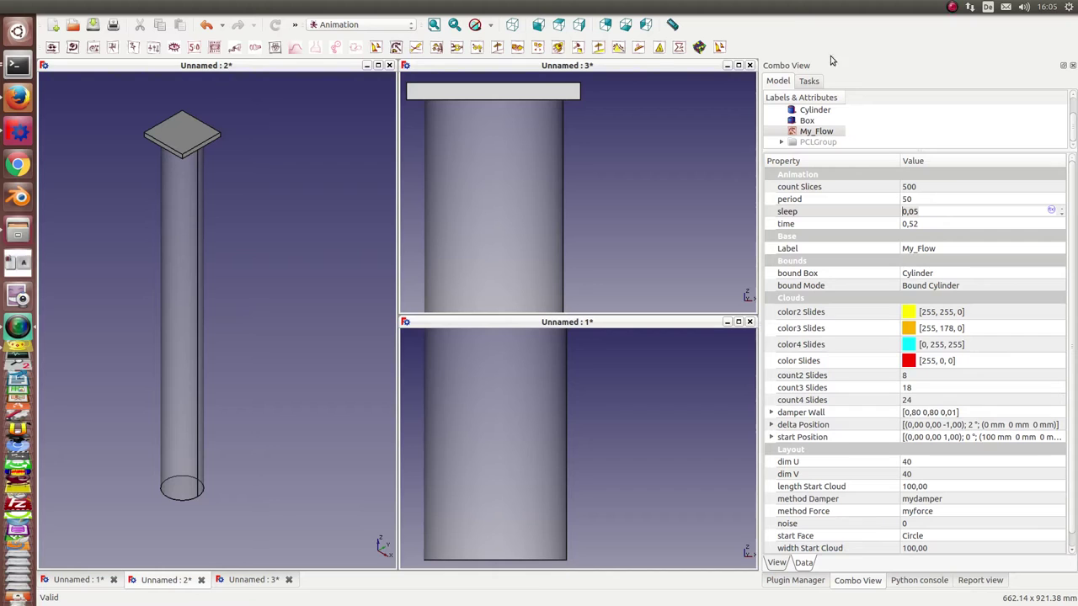
Step: Open My_Flow's controls and create its green particle tracks inside the cylinder
double_click(815, 132)
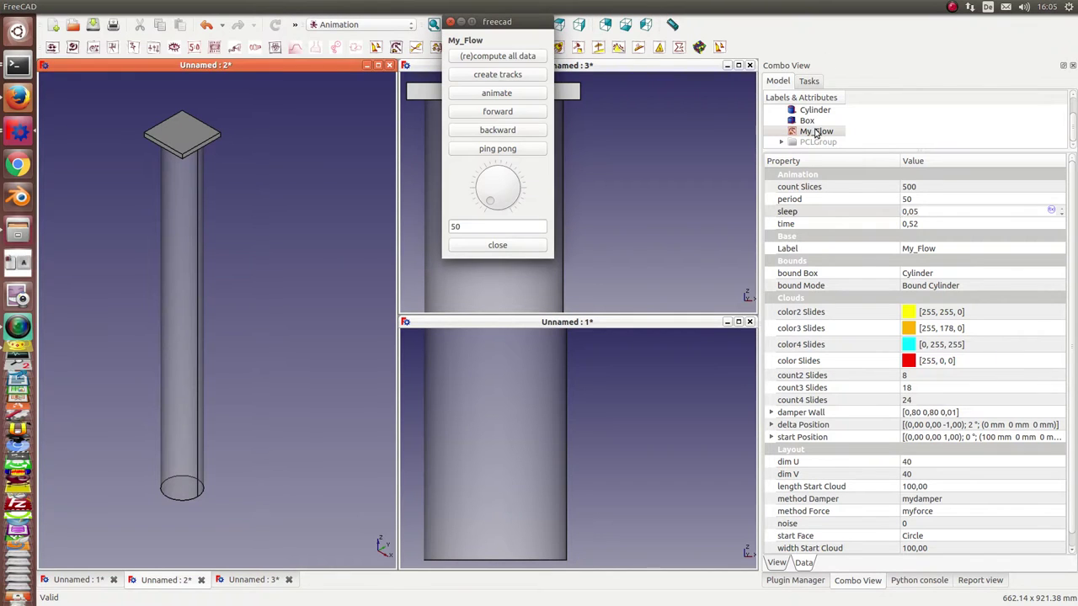
left_click_drag(525, 22, 664, 77)
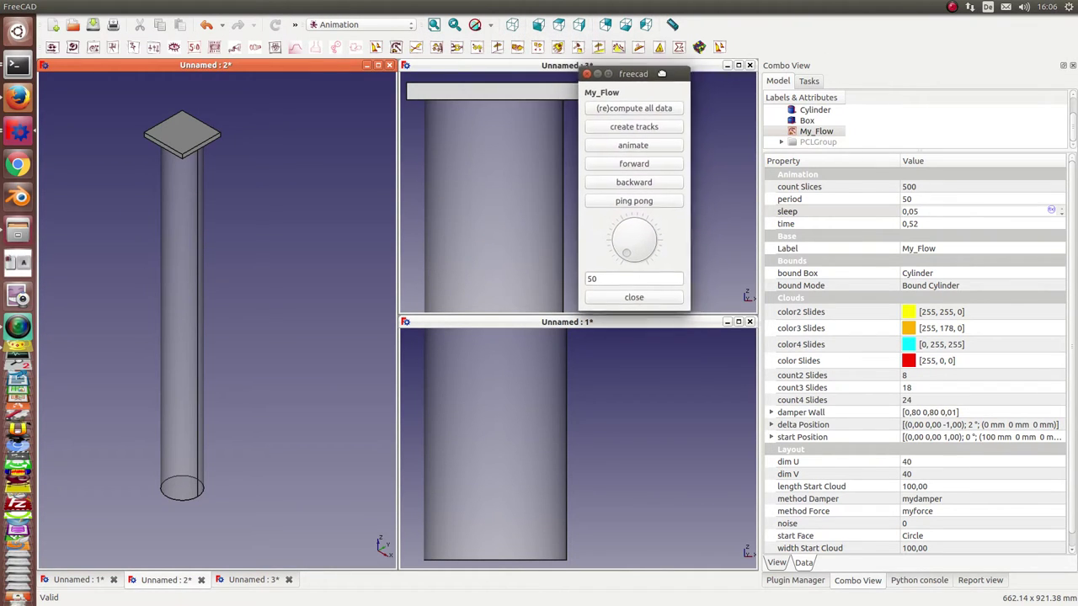
left_click(632, 133)
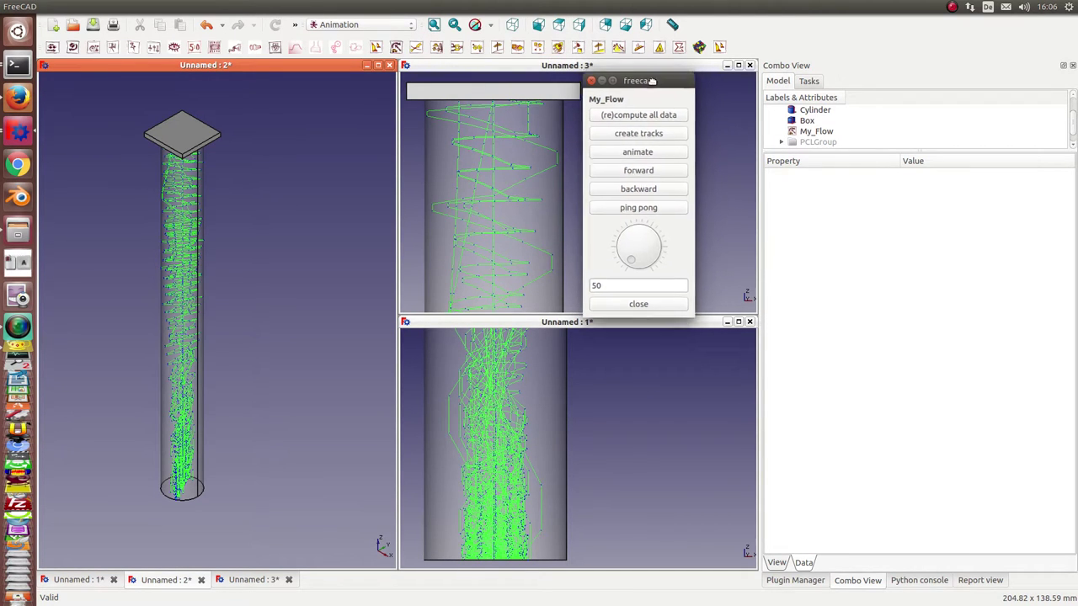
left_click_drag(652, 77, 955, 272)
left_click(809, 131)
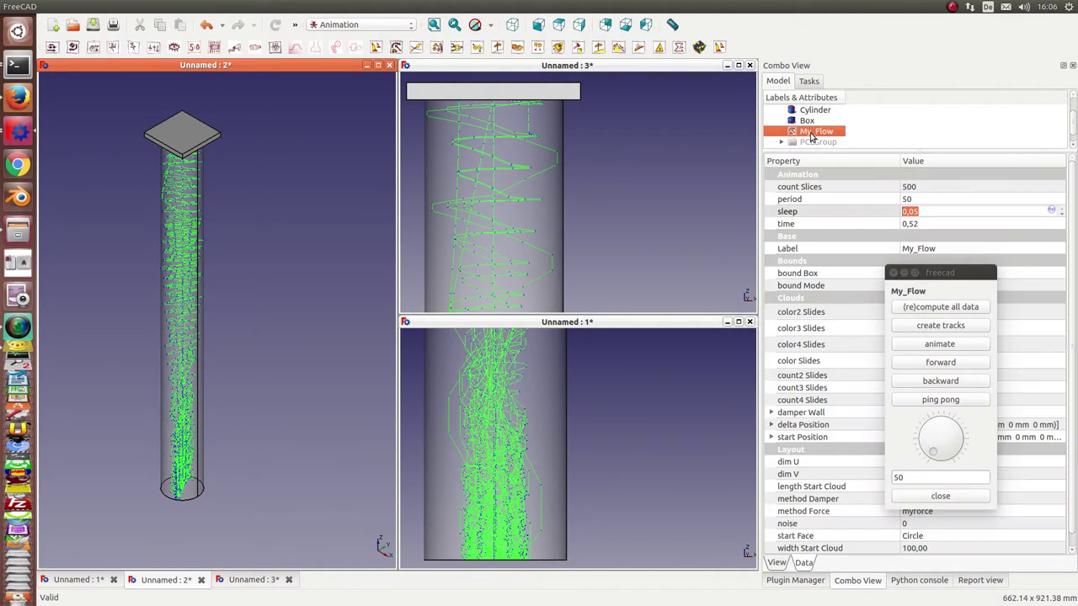
Step: Open the Animation v.0 player and run 'animate loop' for yellow, orange and cyan clouds
left_click(941, 345)
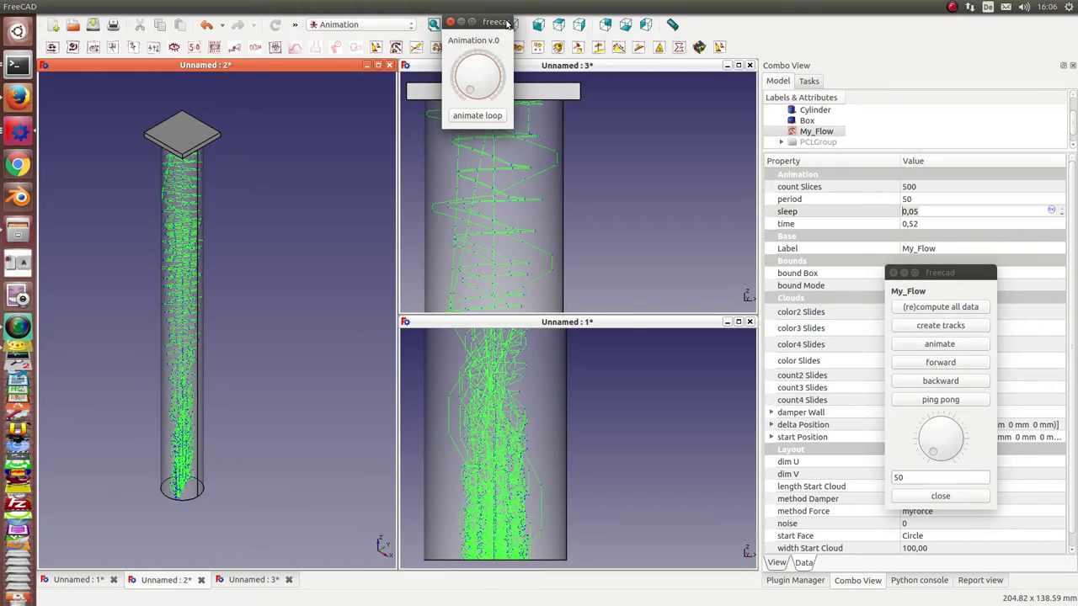
left_click_drag(506, 24, 709, 110)
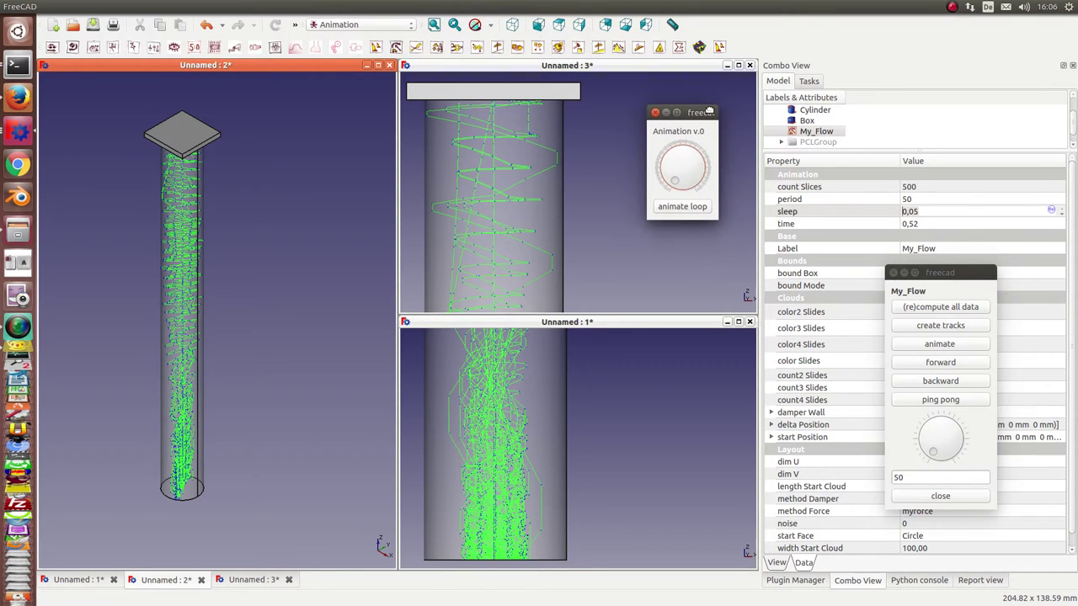
left_click(679, 208)
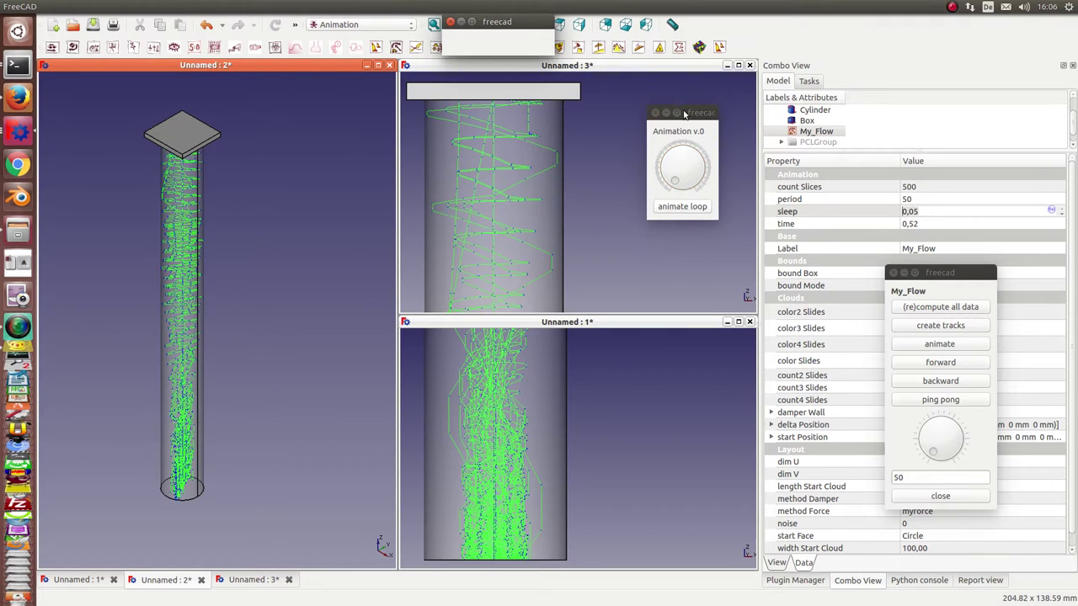
mouse_move(684, 114)
left_mouse_down()
mouse_move(295, 175)
mouse_move(107, 128)
left_mouse_up()
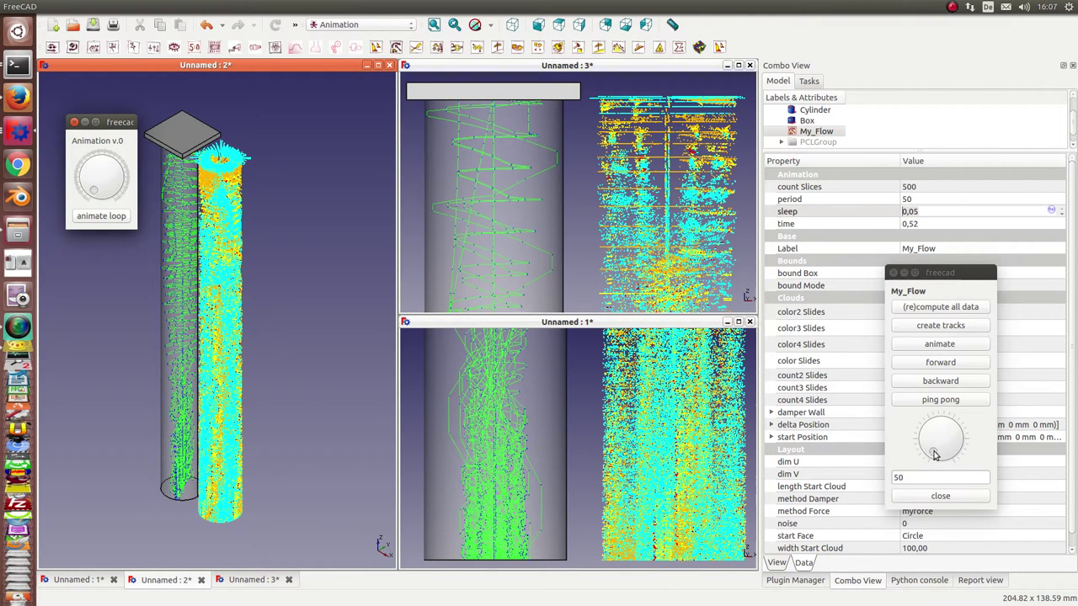
Step: Scrub My_Flow's time back to 0.33, then play the red cloud forward and in ping-pong
mouse_move(933, 455)
left_mouse_down()
mouse_move(931, 433)
mouse_move(941, 418)
mouse_move(946, 428)
left_mouse_up()
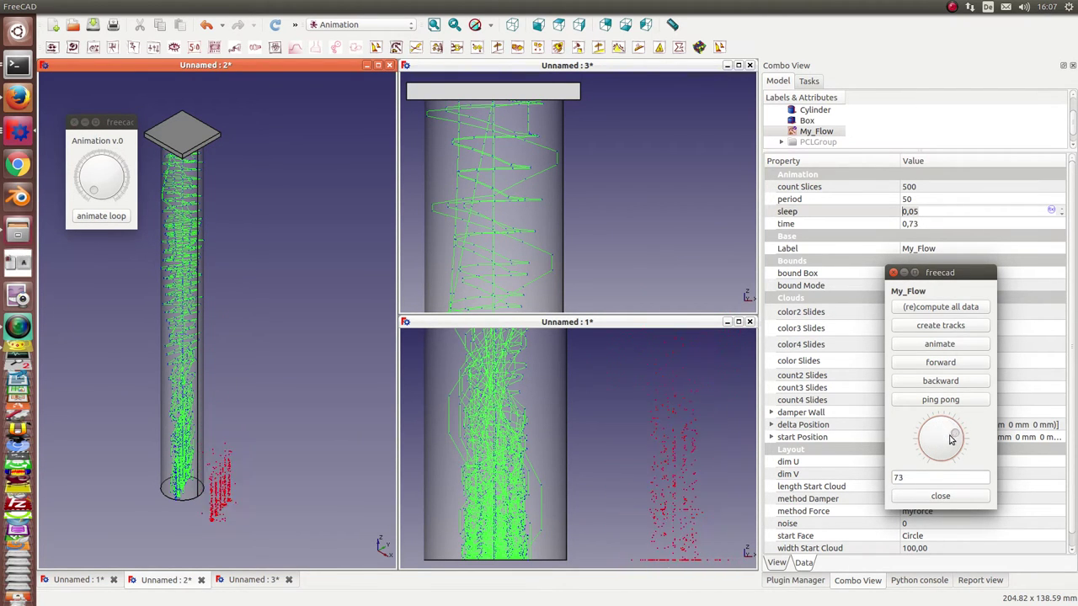
left_click(938, 364)
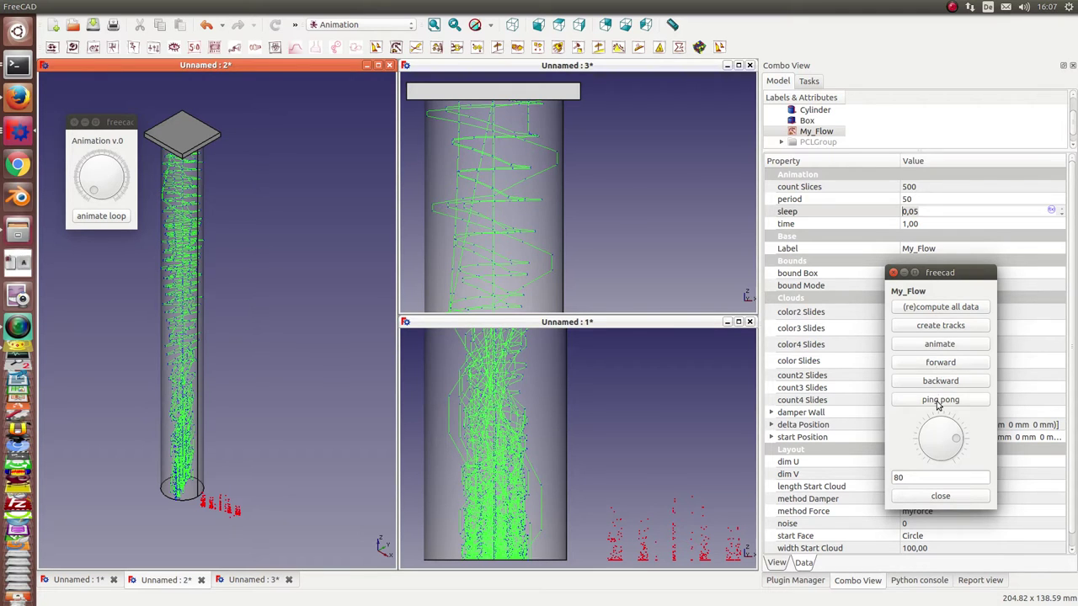
left_click(937, 401)
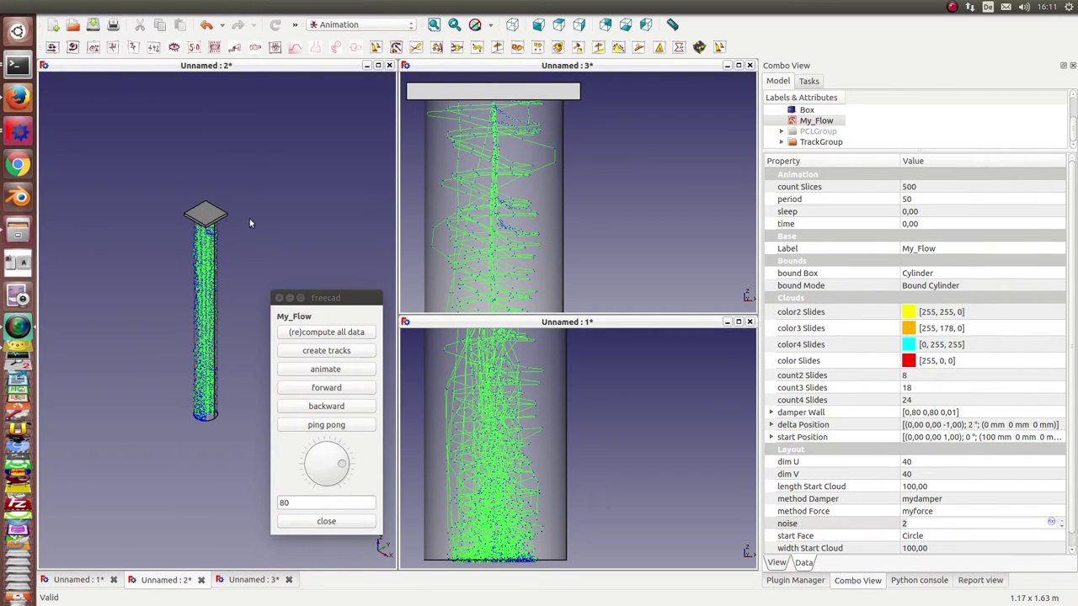
Step: Play the red cloud forward, then loop the yellow, orange and cyan clouds in Animation v.0
left_click(332, 396)
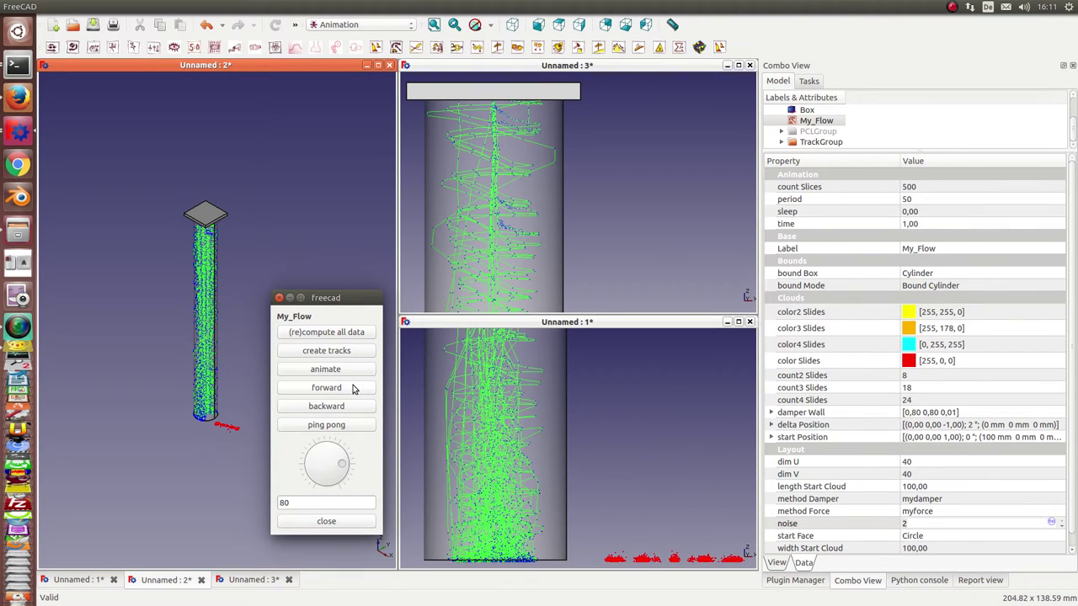
left_click(341, 371)
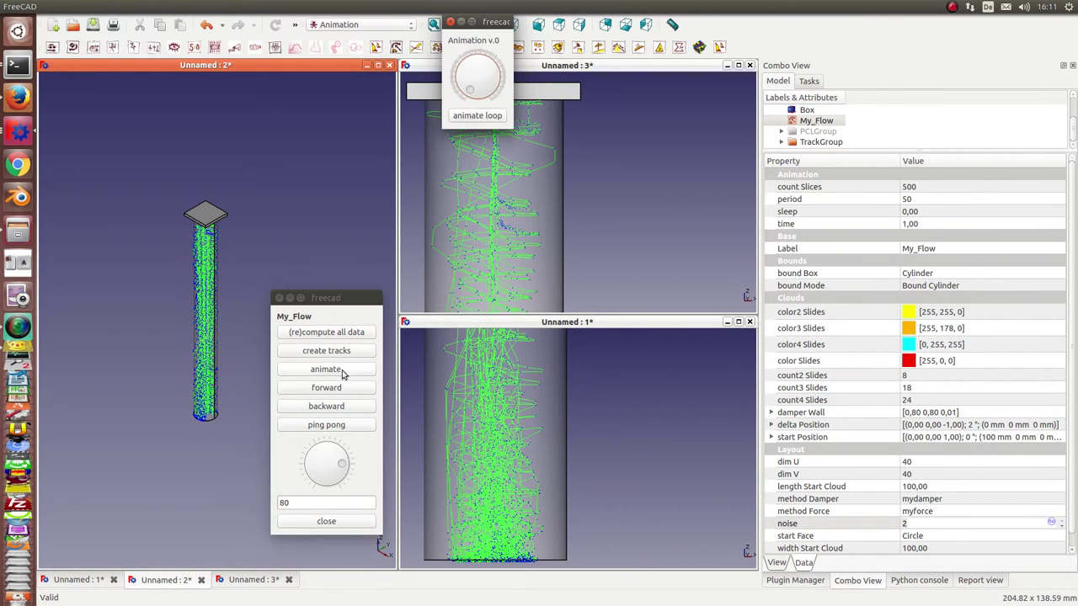
left_click_drag(494, 25, 660, 110)
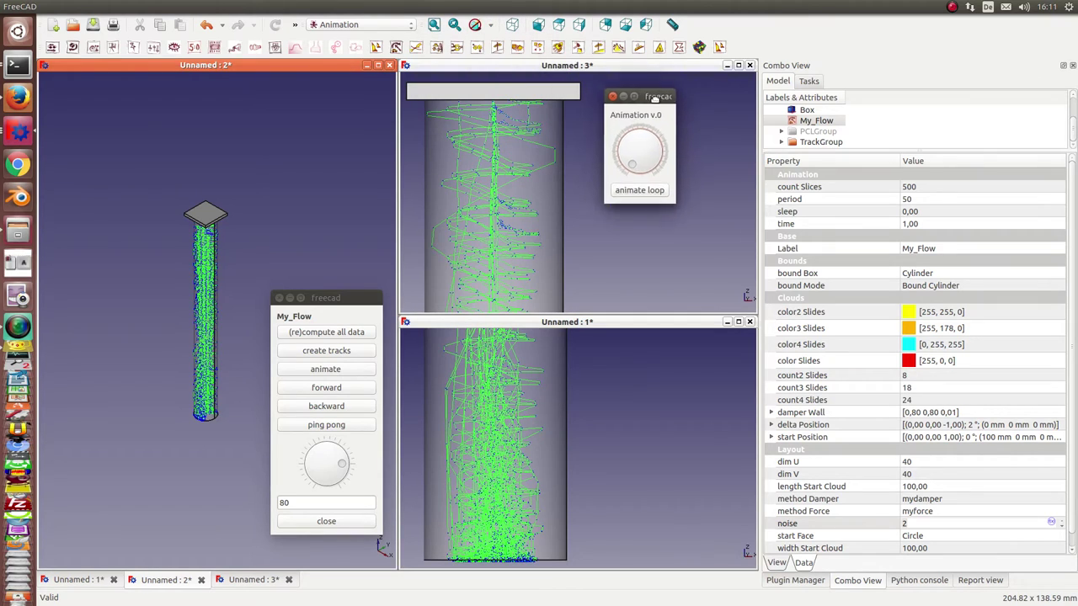
left_click(646, 201)
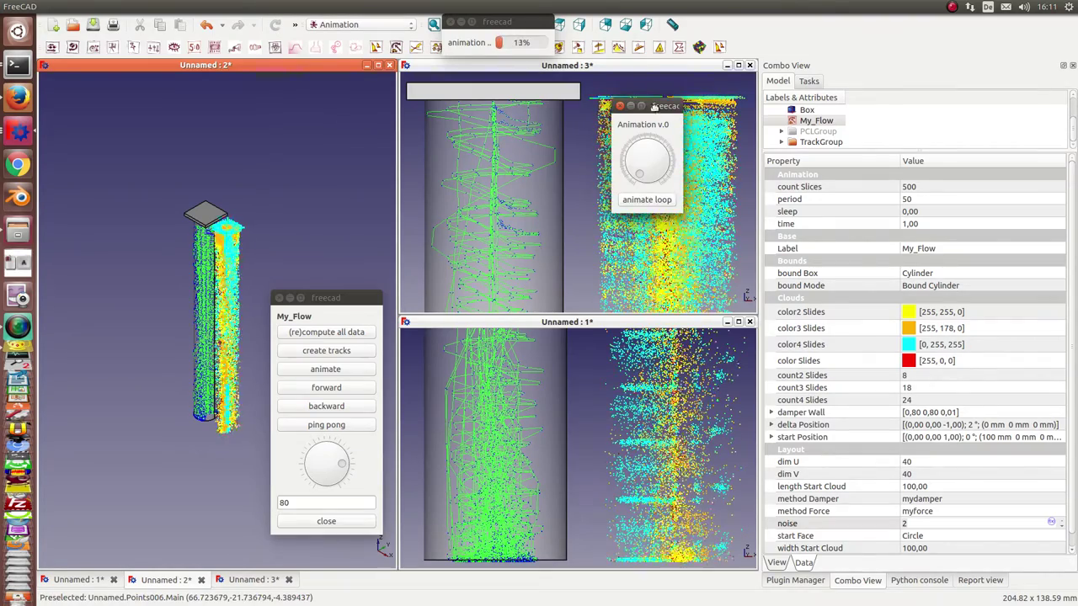
left_click_drag(640, 106, 308, 113)
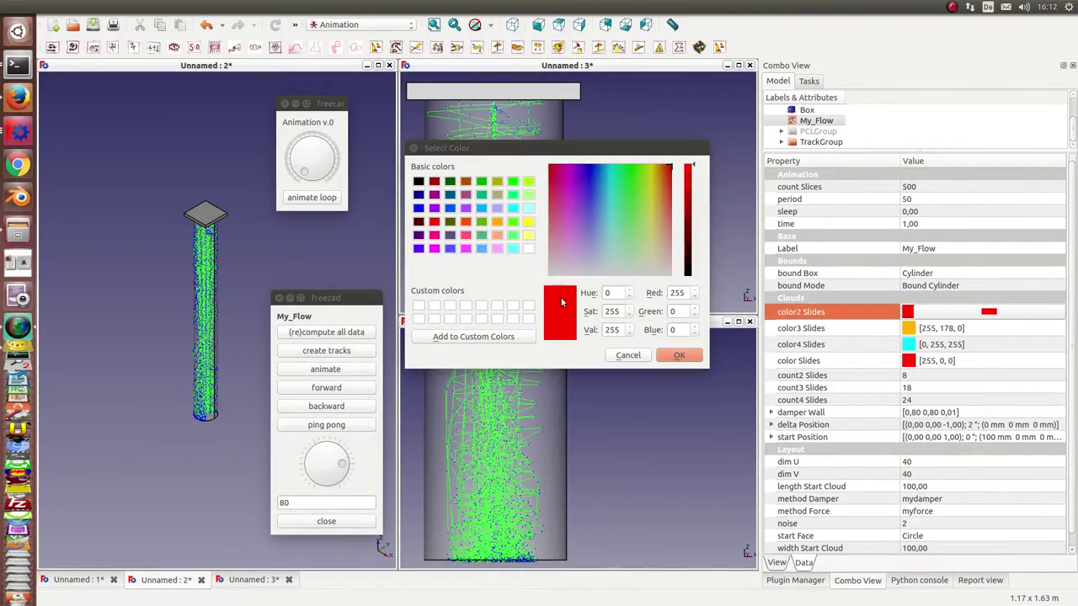
Step: Confirm red (255, 0, 0) as color2 Slides and restart the looping animation
left_click(671, 356)
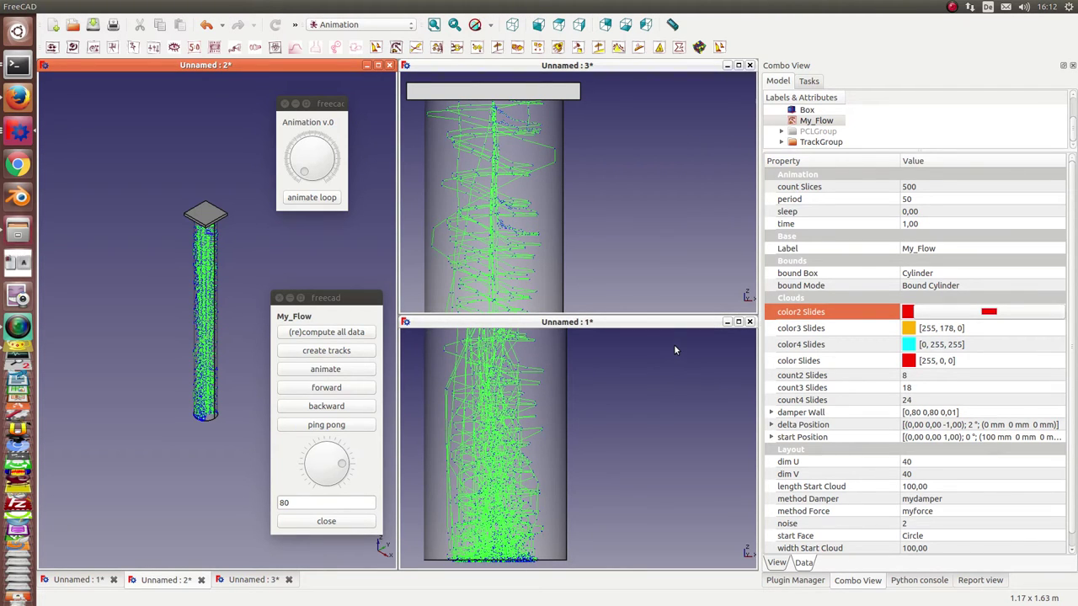
left_click(311, 197)
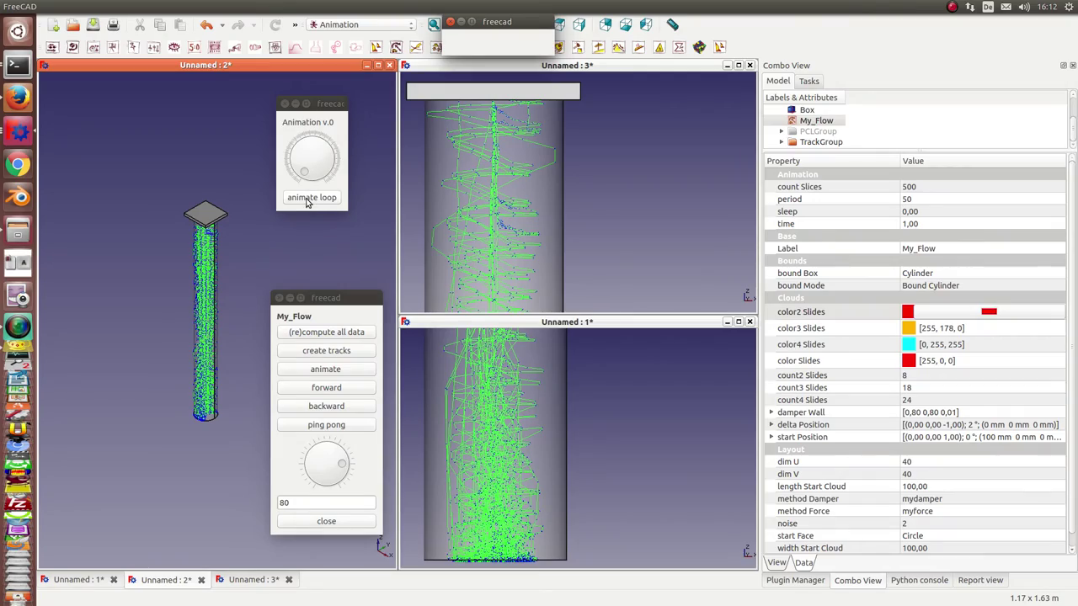